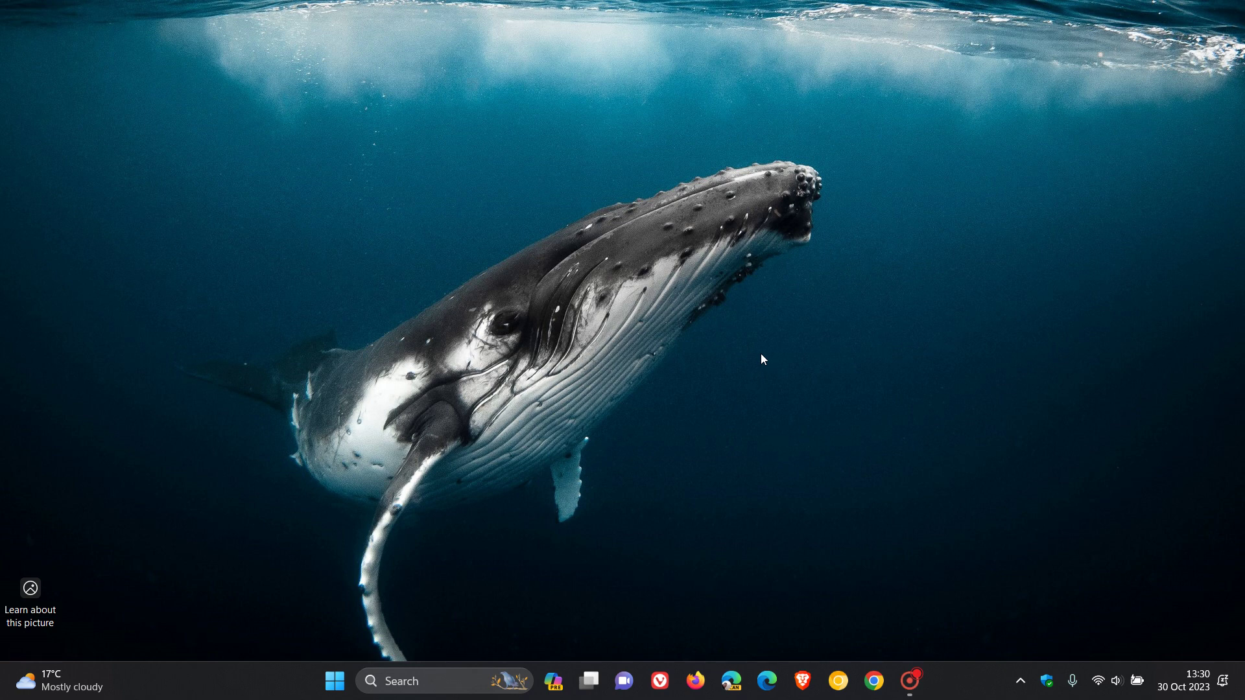
Open Taskbar settings and set Search to Hide, after trying the label and icon-only options
right_click(273, 696)
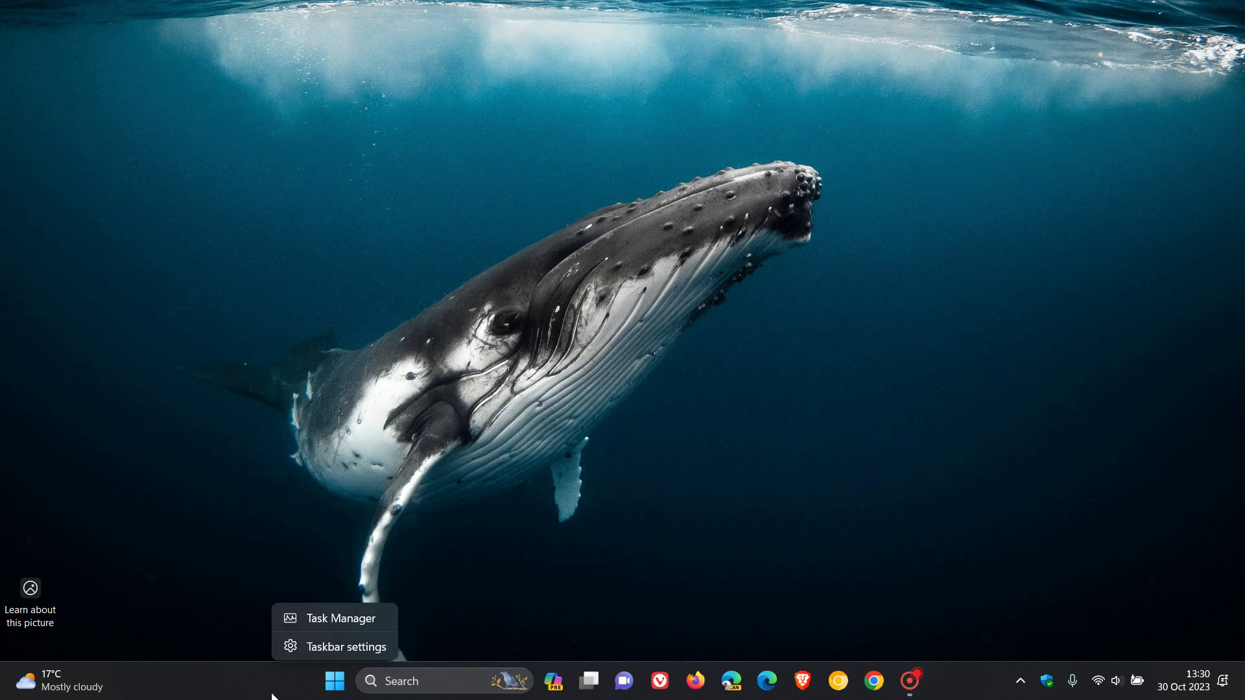
click(323, 649)
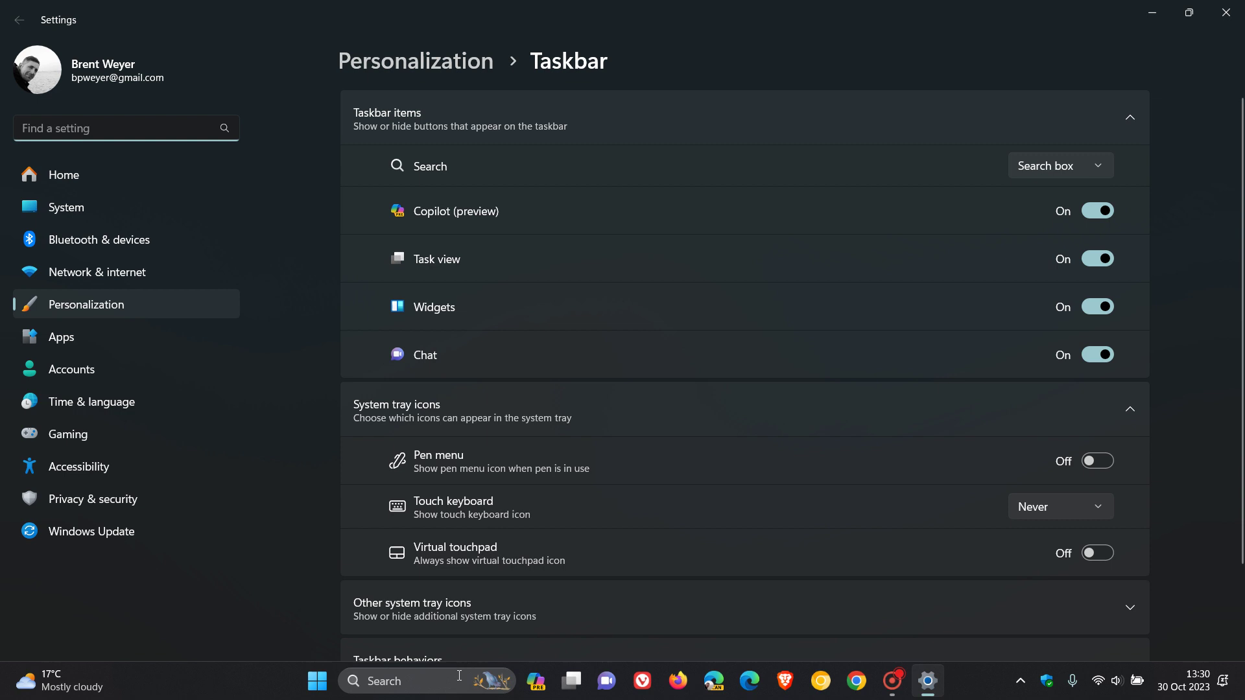
click(1033, 167)
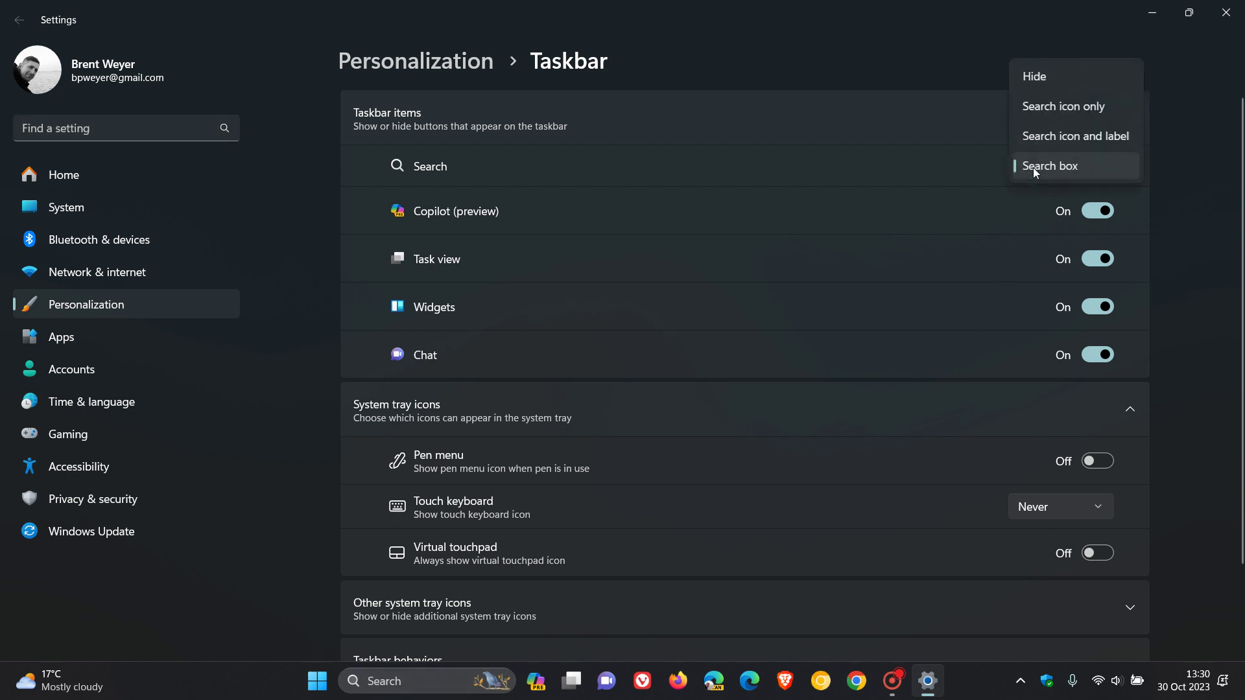
click(1044, 139)
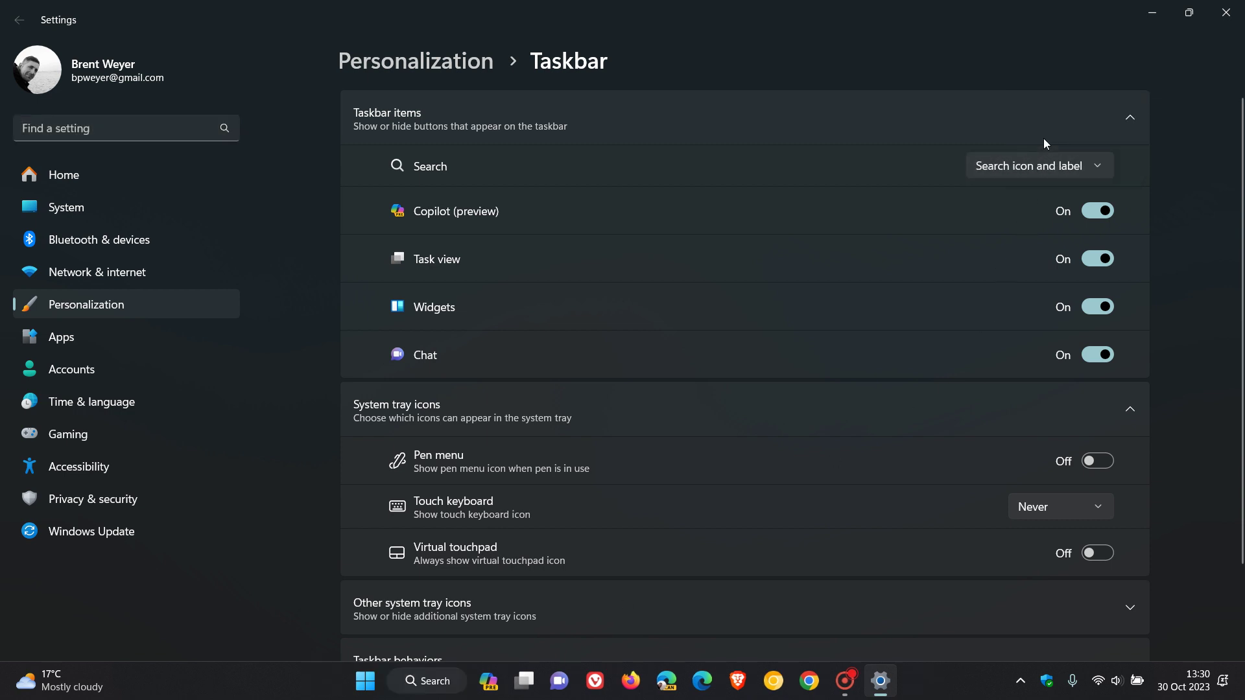
click(1022, 163)
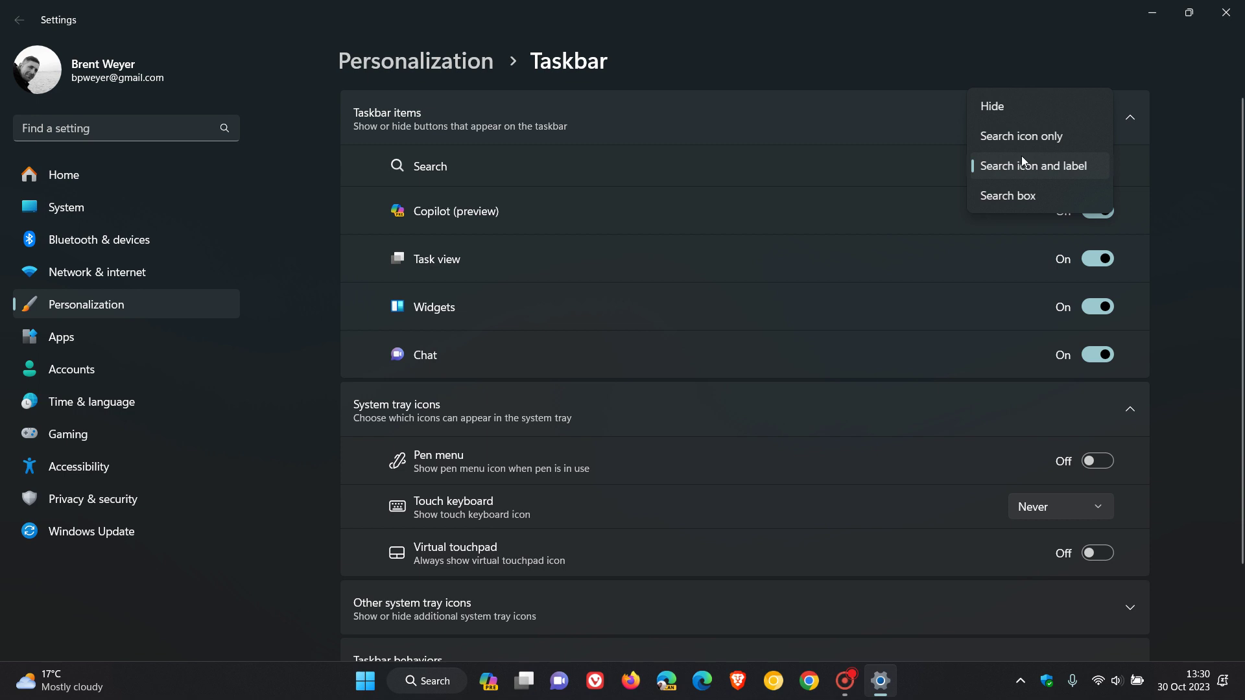
click(1021, 138)
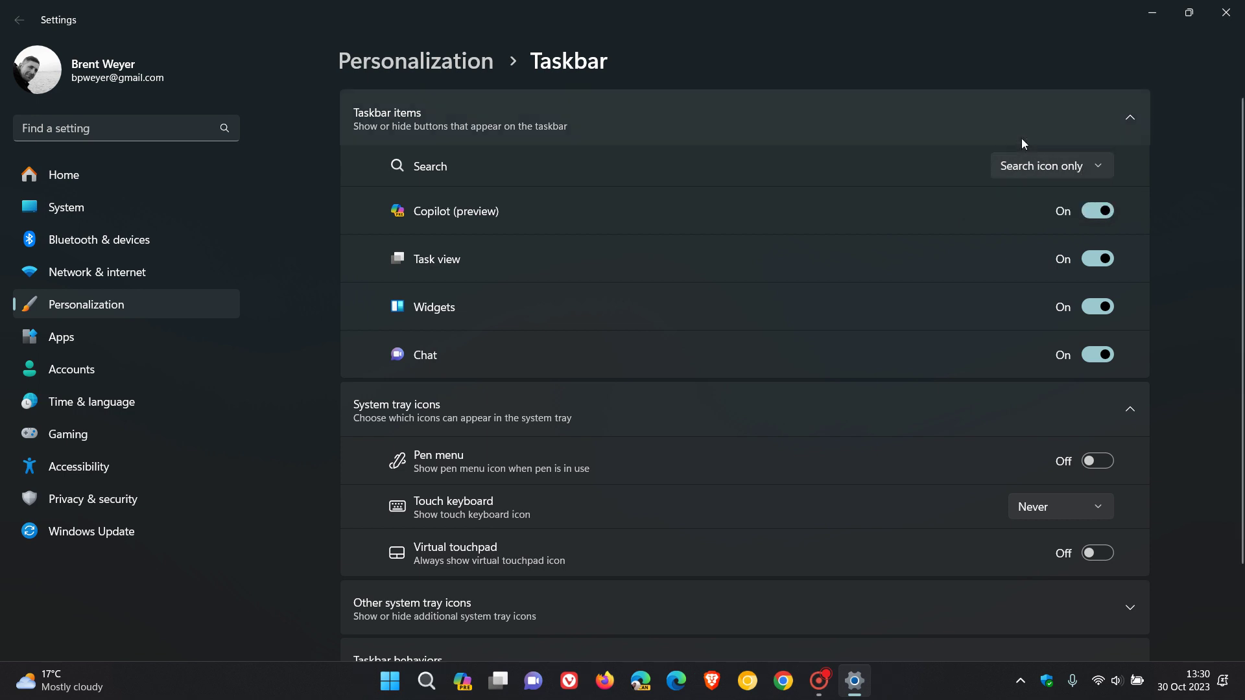
click(1021, 169)
click(1022, 137)
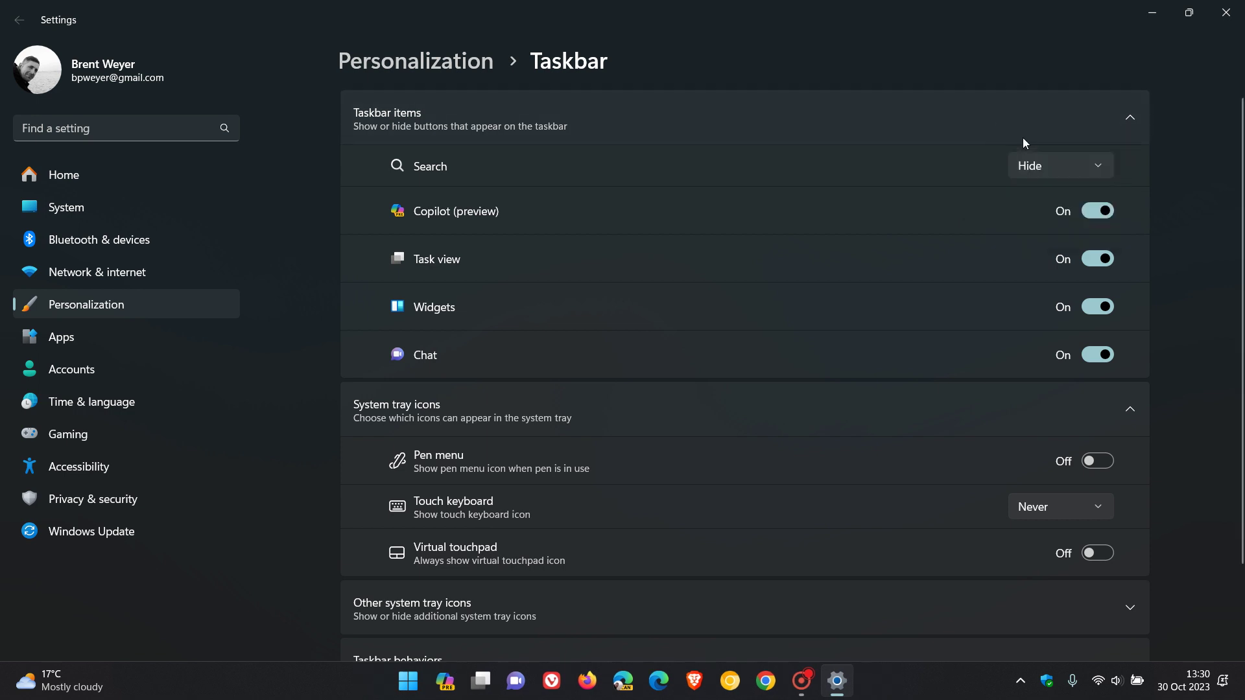
Minimize Settings and check the search-free taskbar and the Start menu
click(1151, 19)
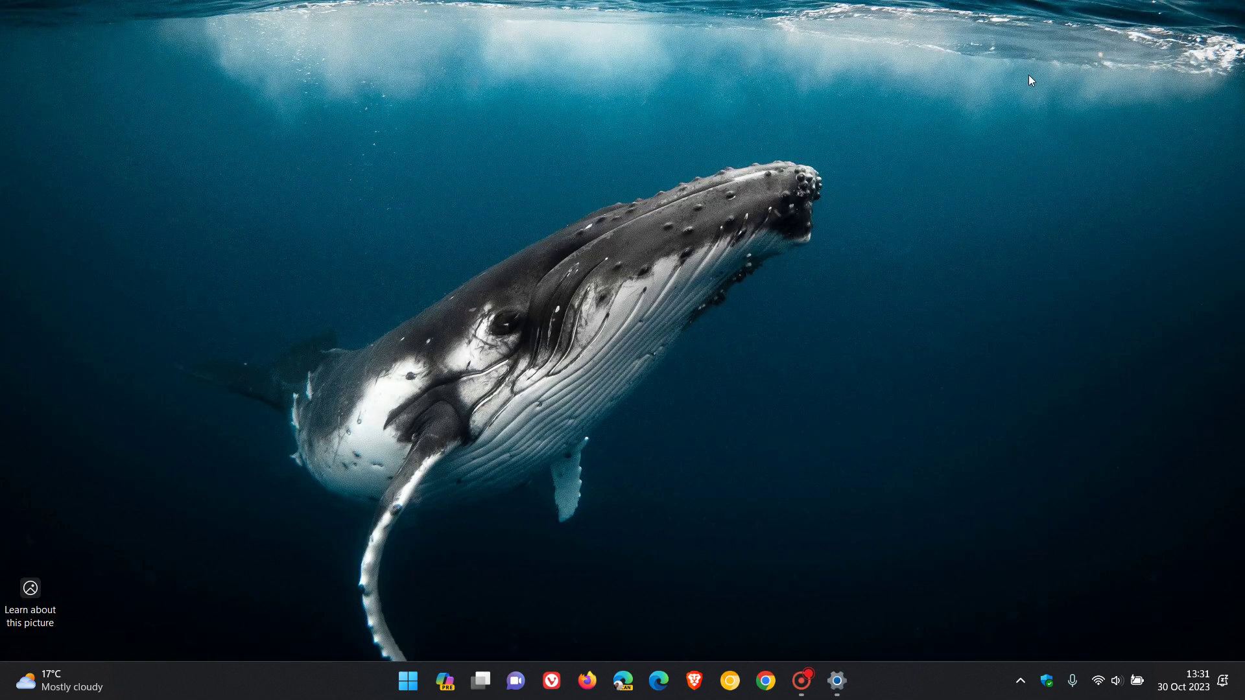
click(407, 689)
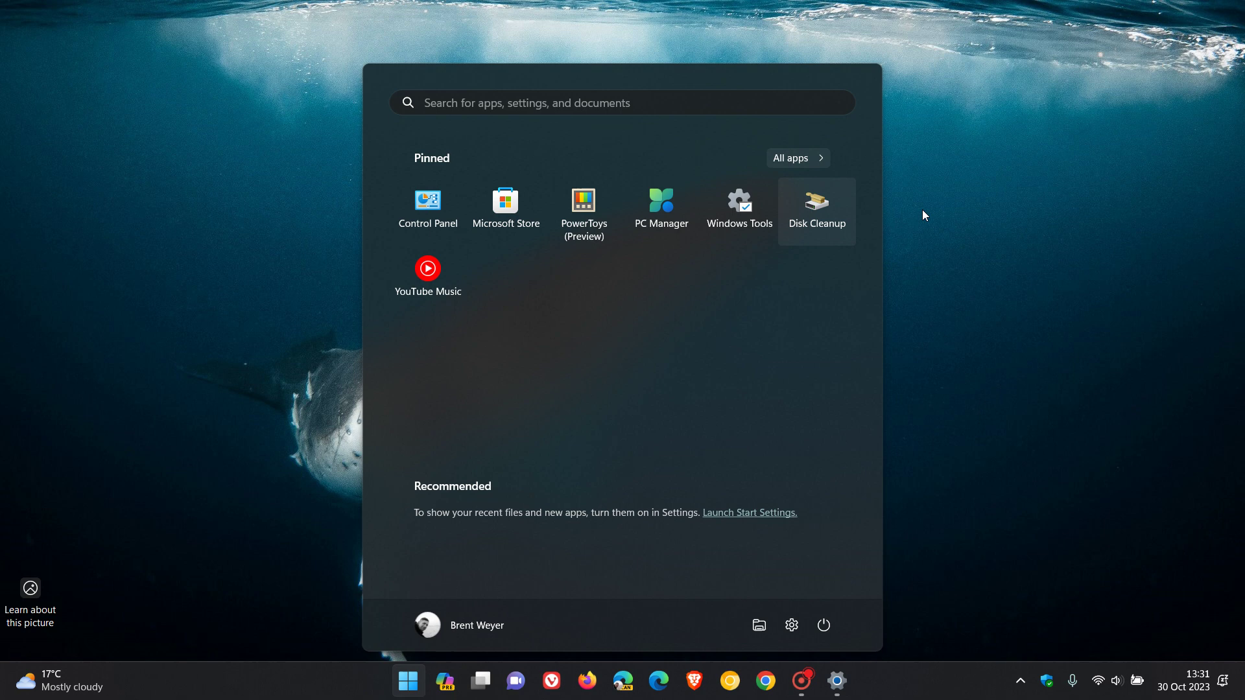
click(913, 385)
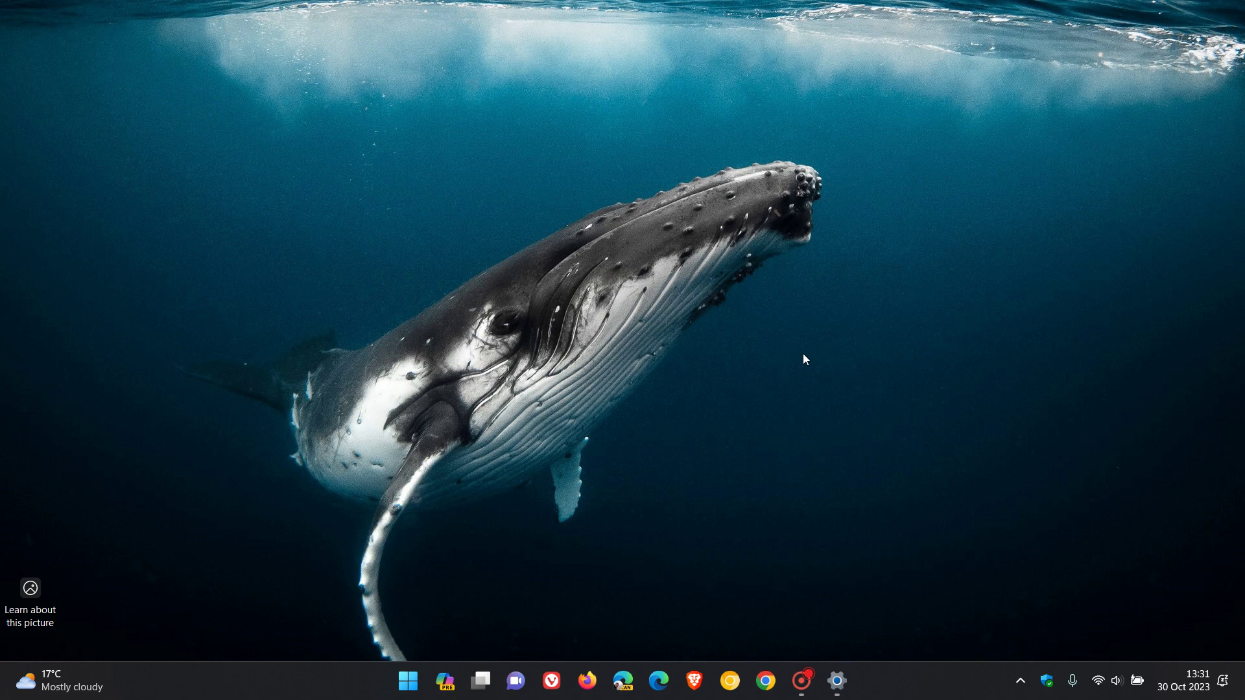
Bring taskbar settings back and turn off the Copilot, Task view, Widgets and Chat toggles
click(837, 680)
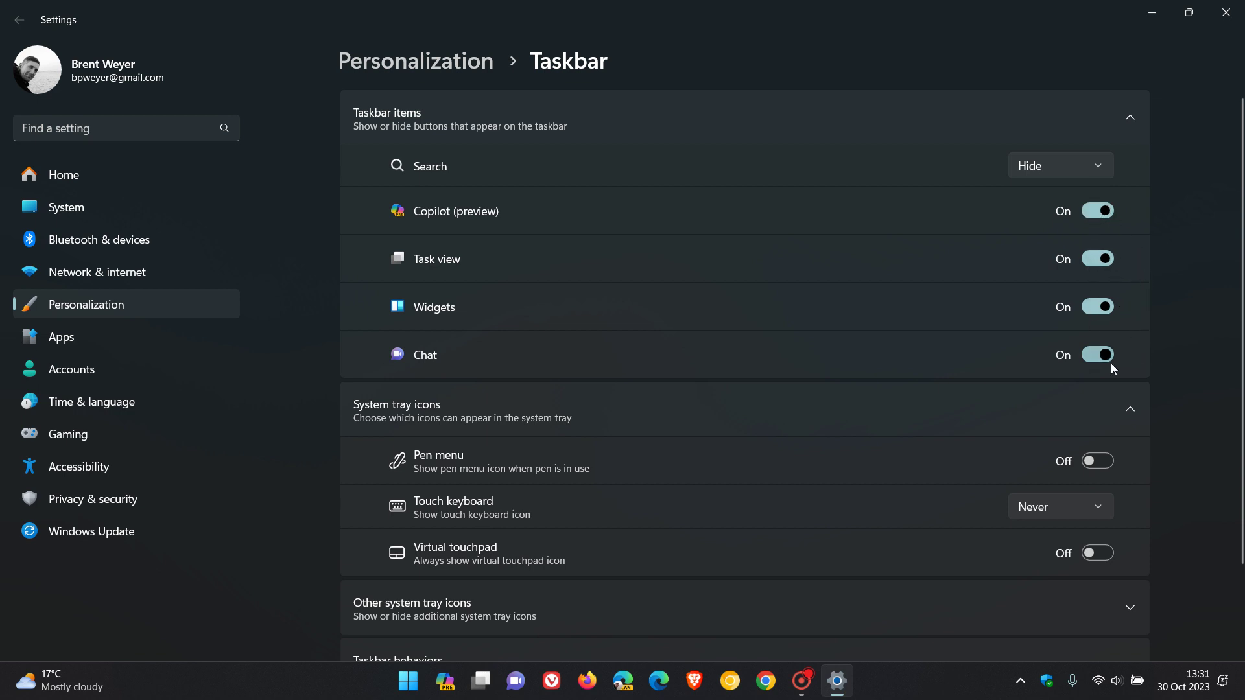
click(1096, 212)
click(1096, 259)
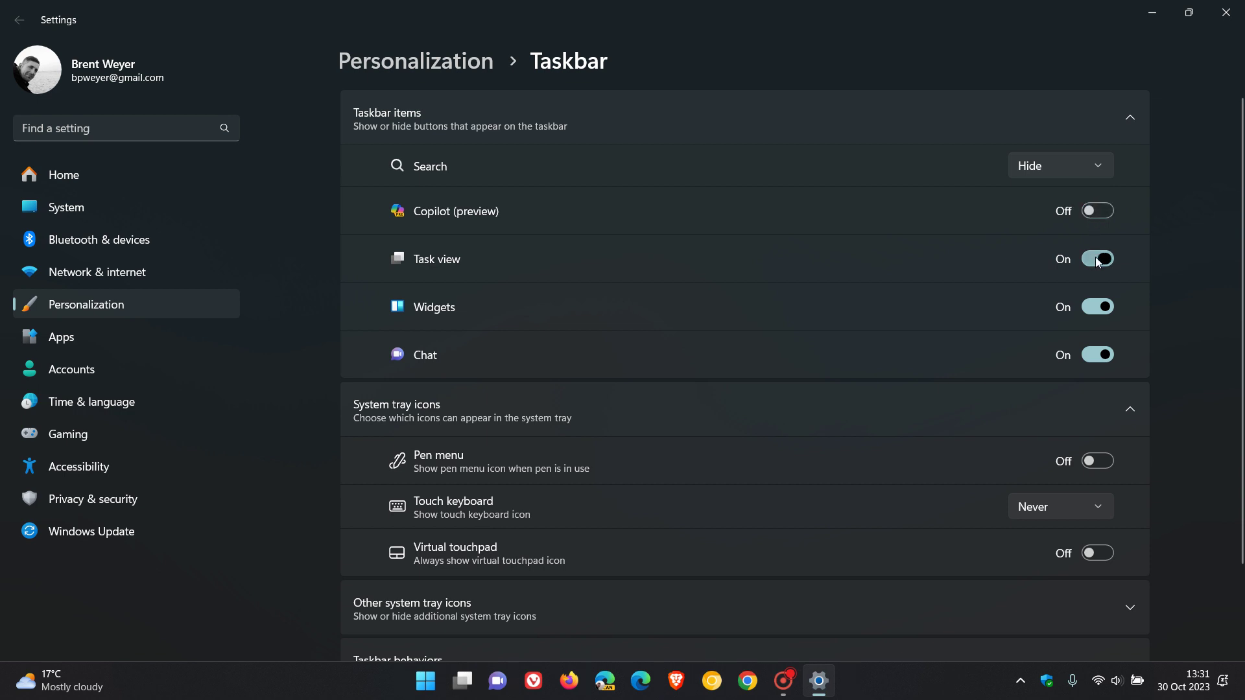
click(1095, 308)
click(1085, 357)
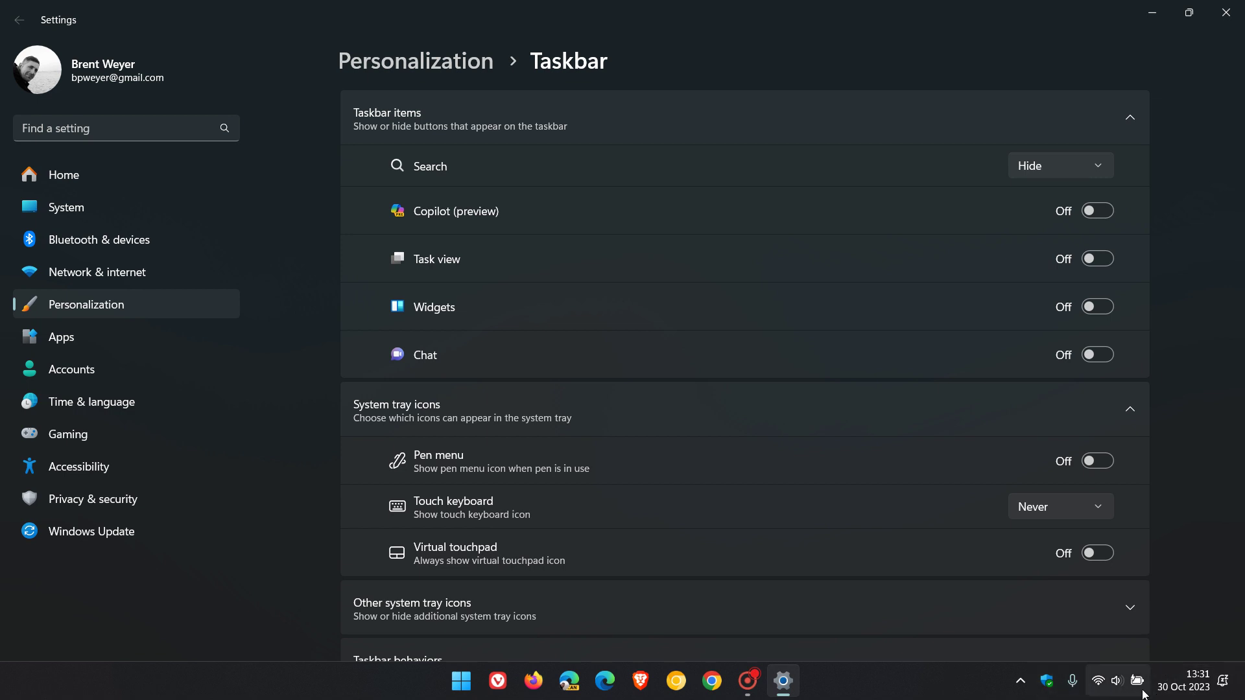
Expand Other system tray icons and turn the Windows Security notification icon off
scroll(1195, 389, down, 2)
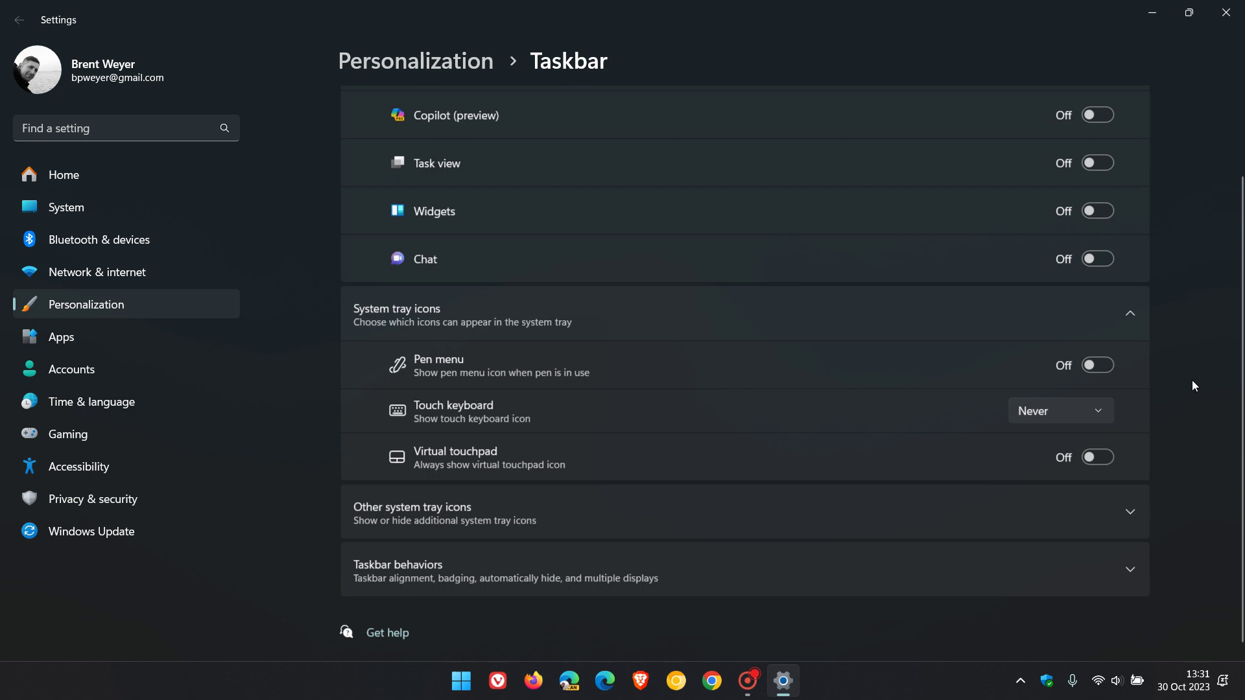
click(633, 507)
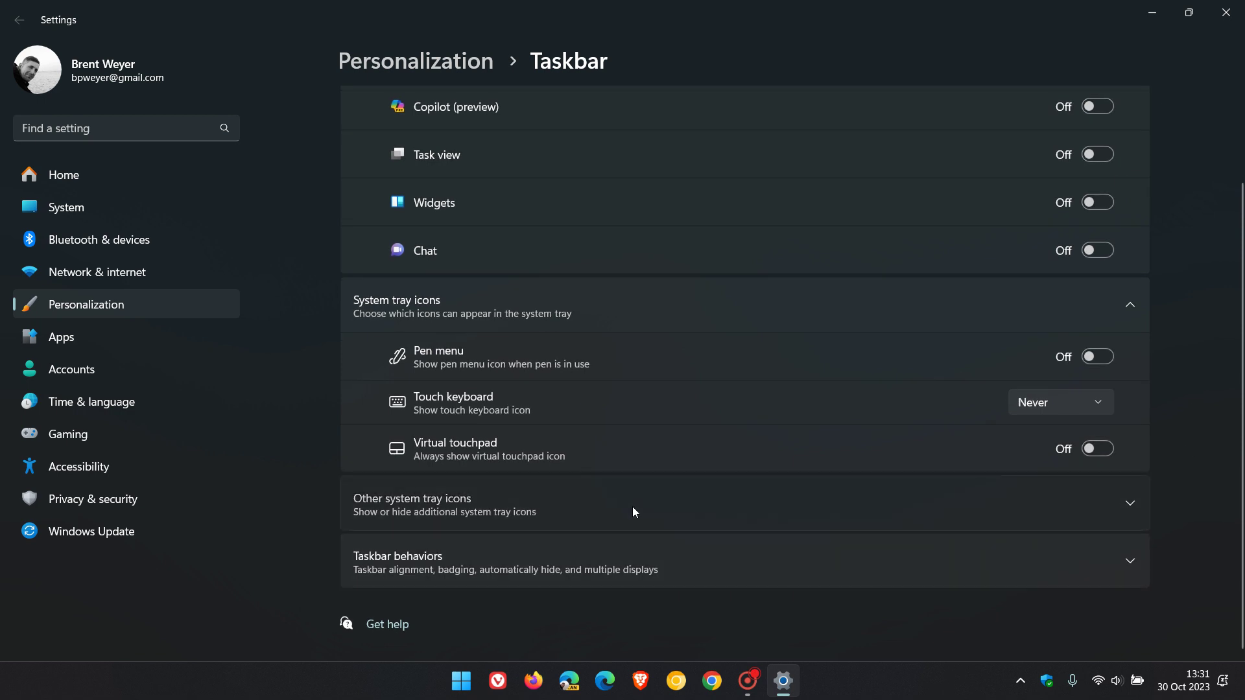
scroll(1164, 318, down, 5)
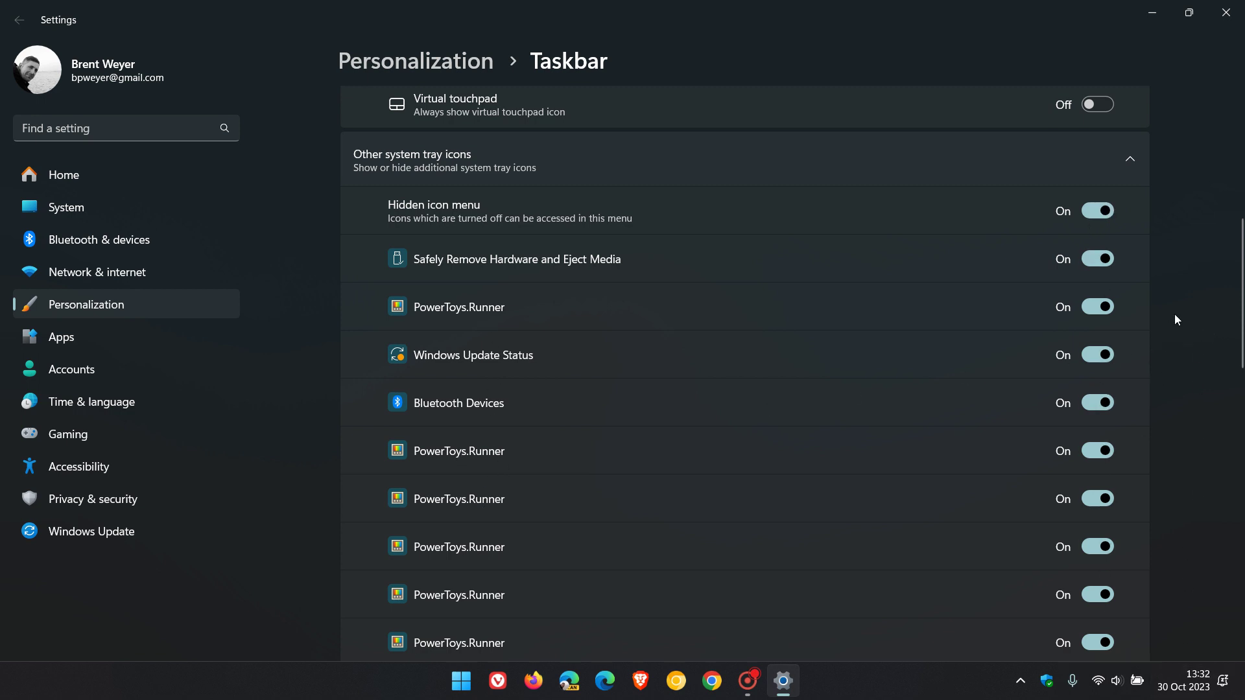
scroll(1175, 315, down, 1)
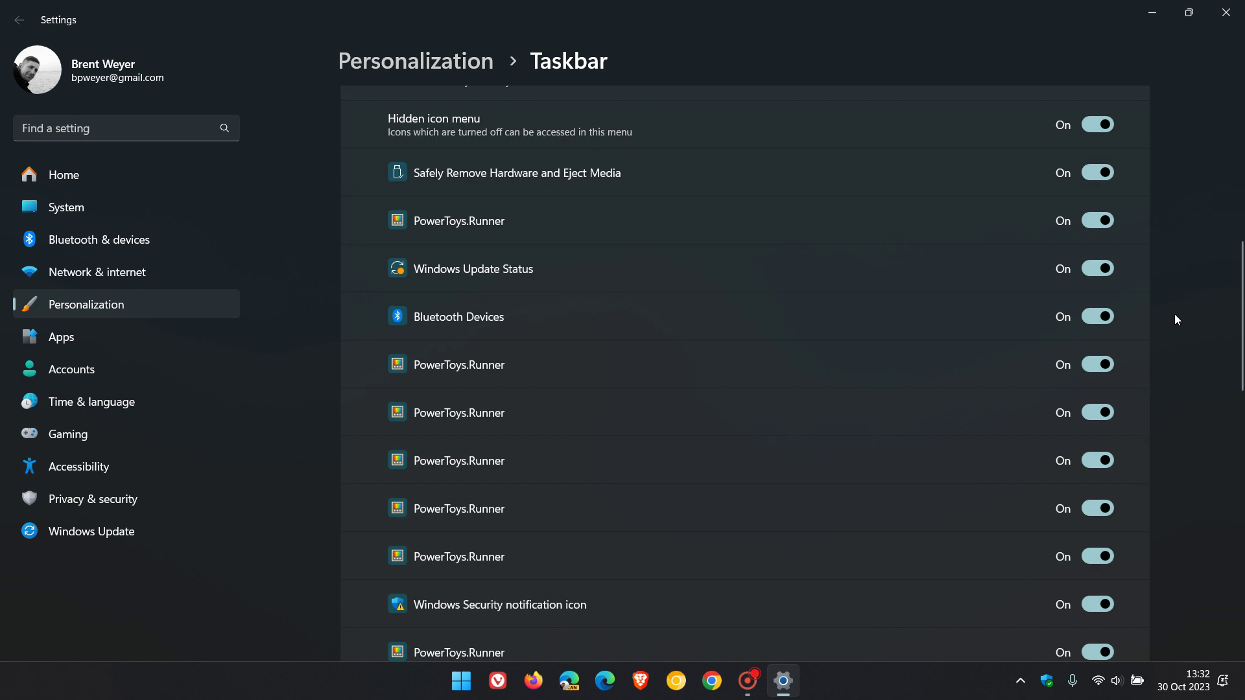
scroll(1175, 316, down, 2)
scroll(1175, 316, down, 1)
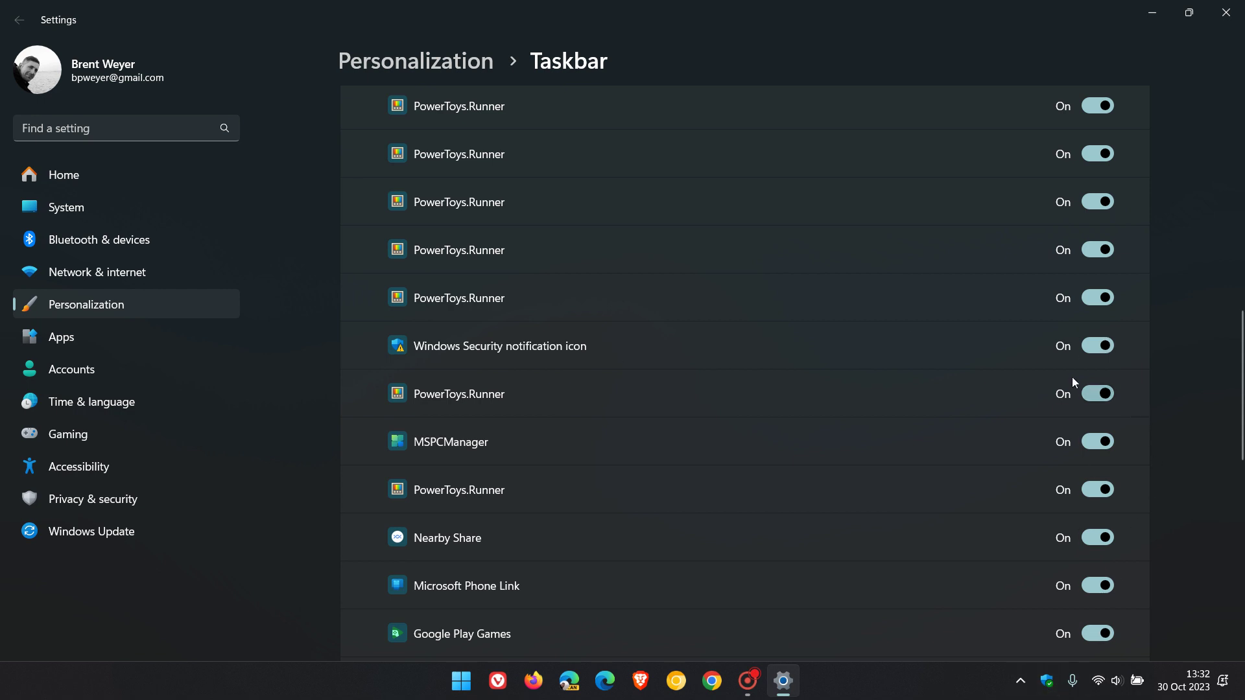
click(1088, 349)
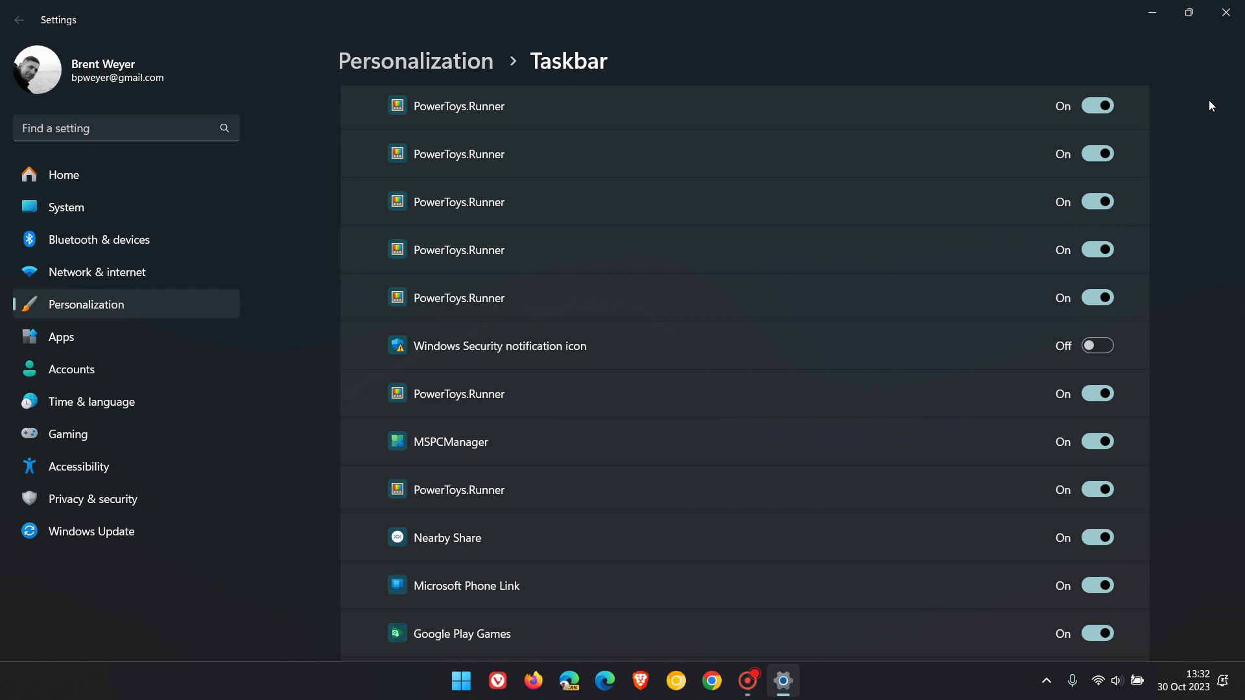
Under Time & language > Date & time, turn off 'Show time and date in the System tray'
click(108, 403)
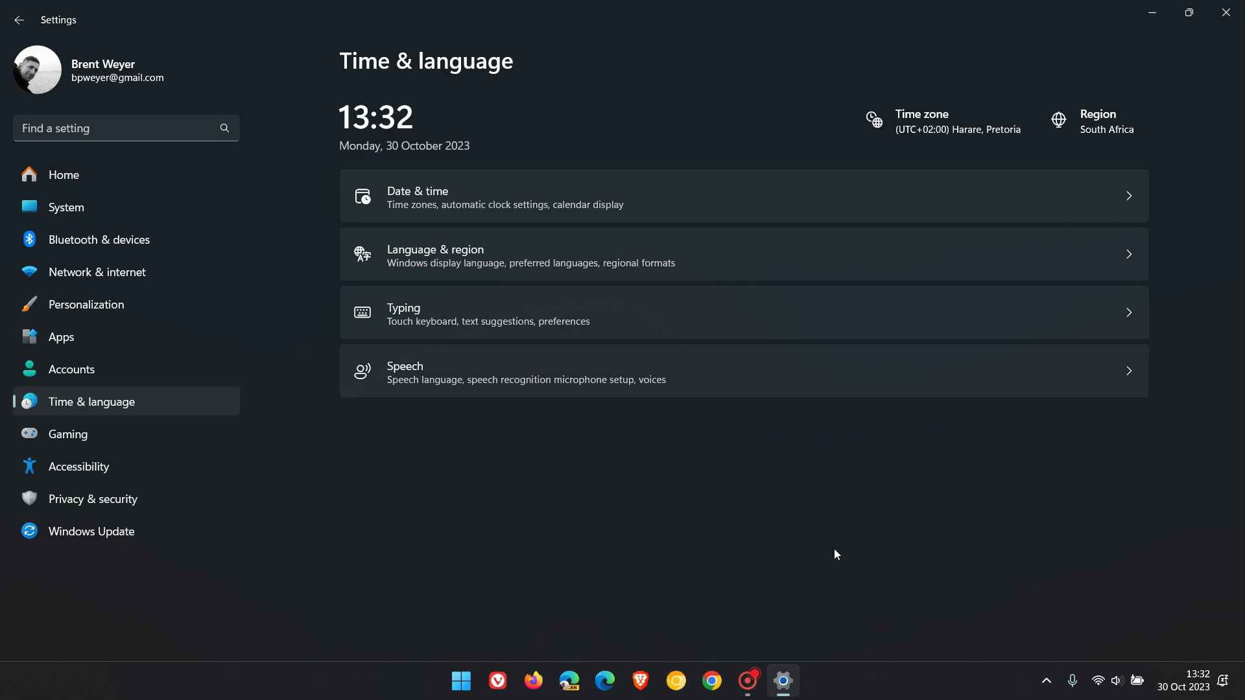
click(751, 206)
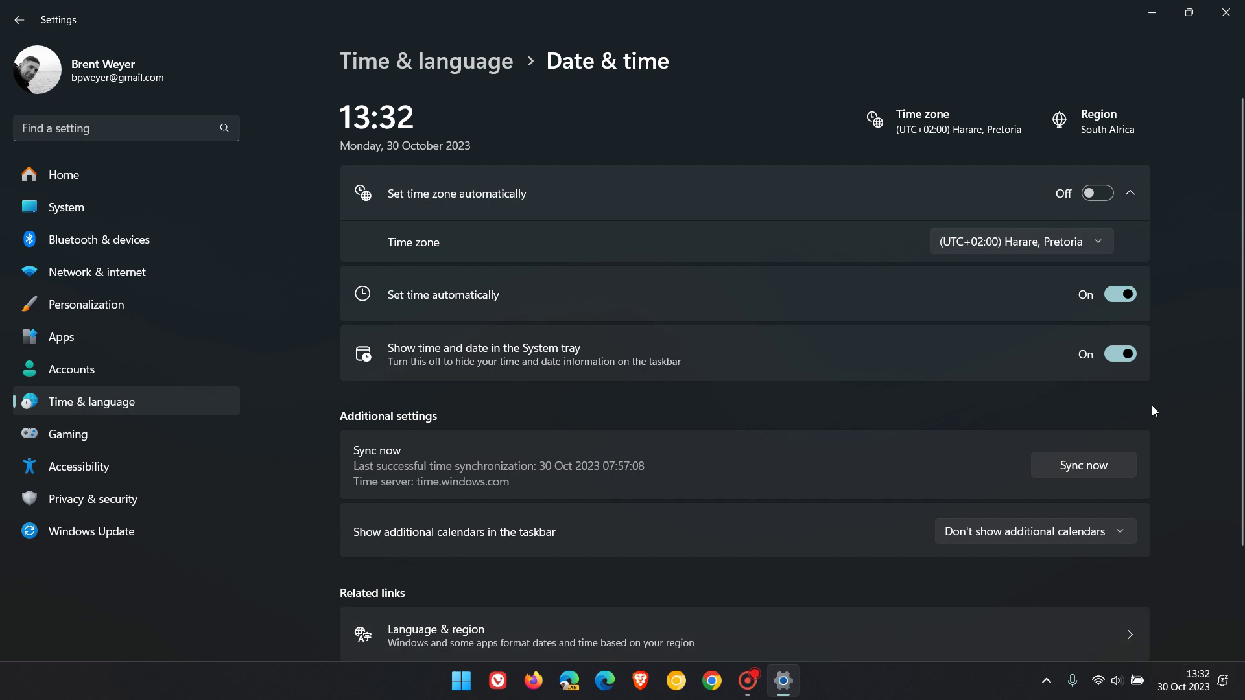
click(1121, 356)
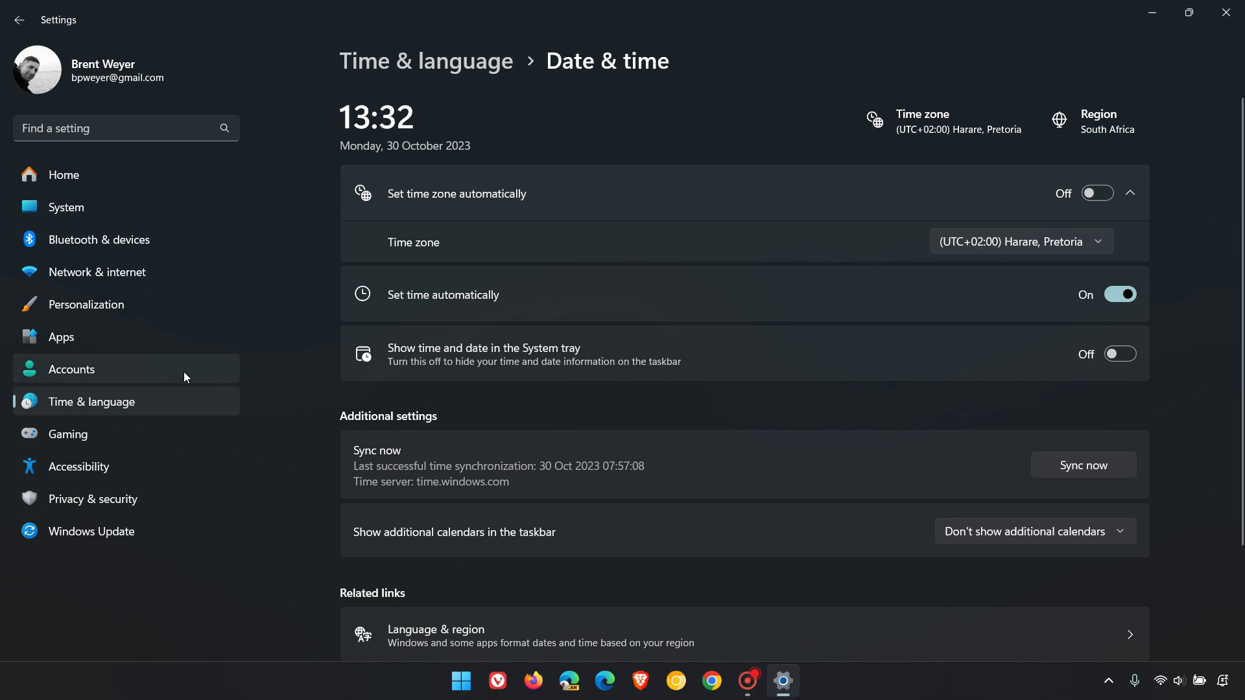
In Personalization > Taskbar > Taskbar behaviors, try Never, then set Combine taskbar buttons to Always
click(119, 306)
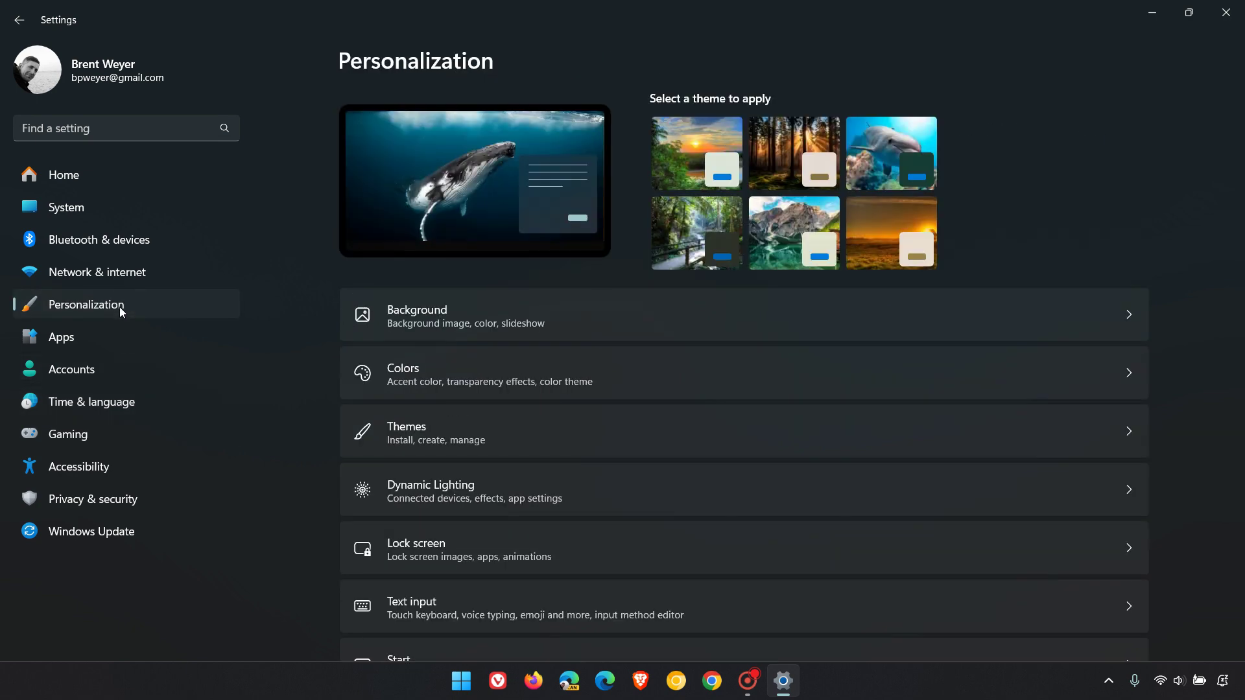
scroll(732, 323, down, 3)
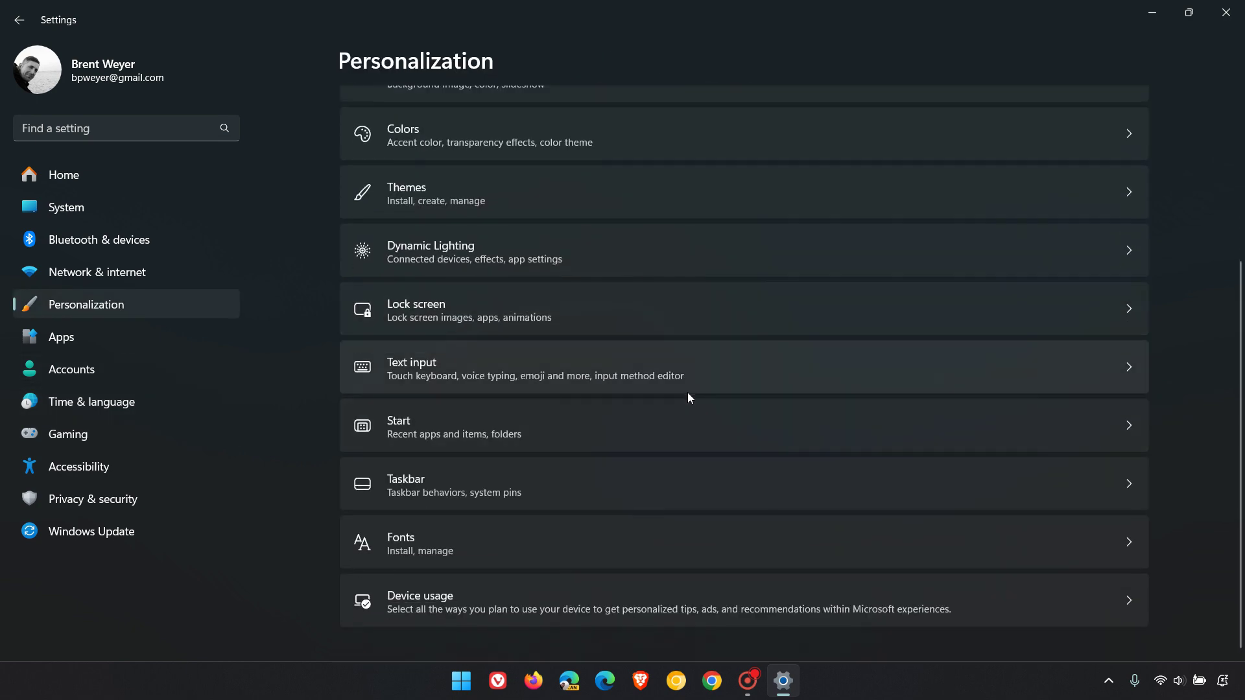
click(714, 478)
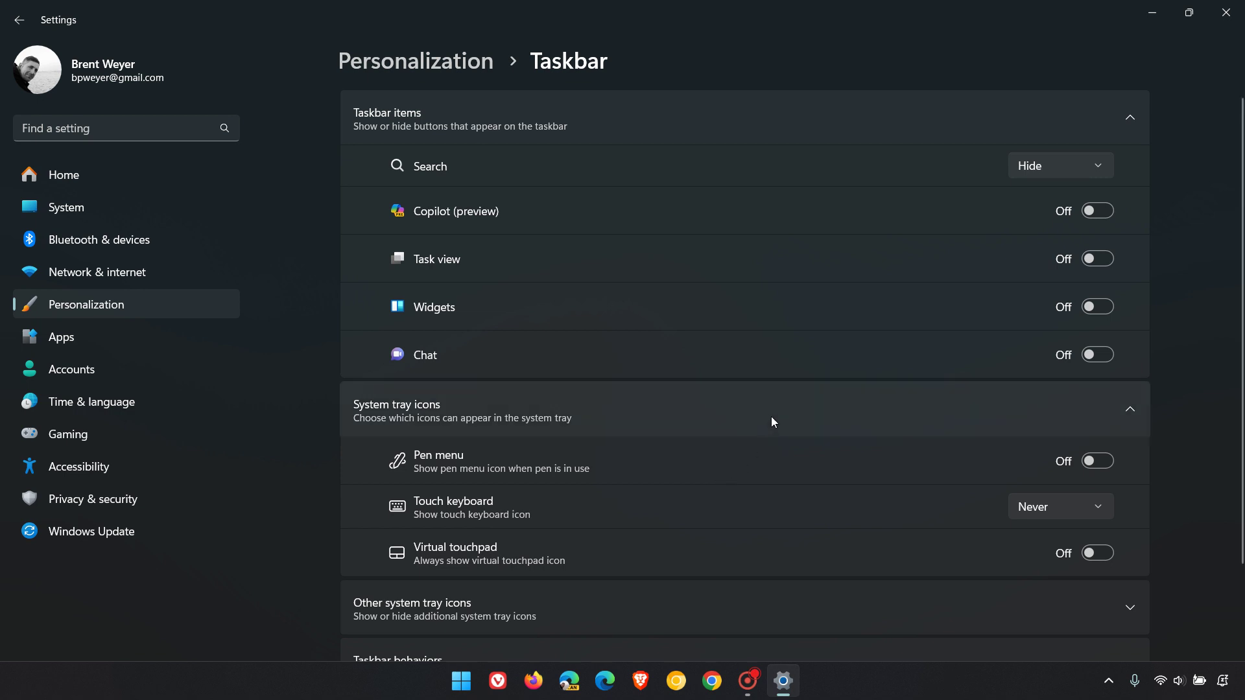
scroll(772, 420, down, 2)
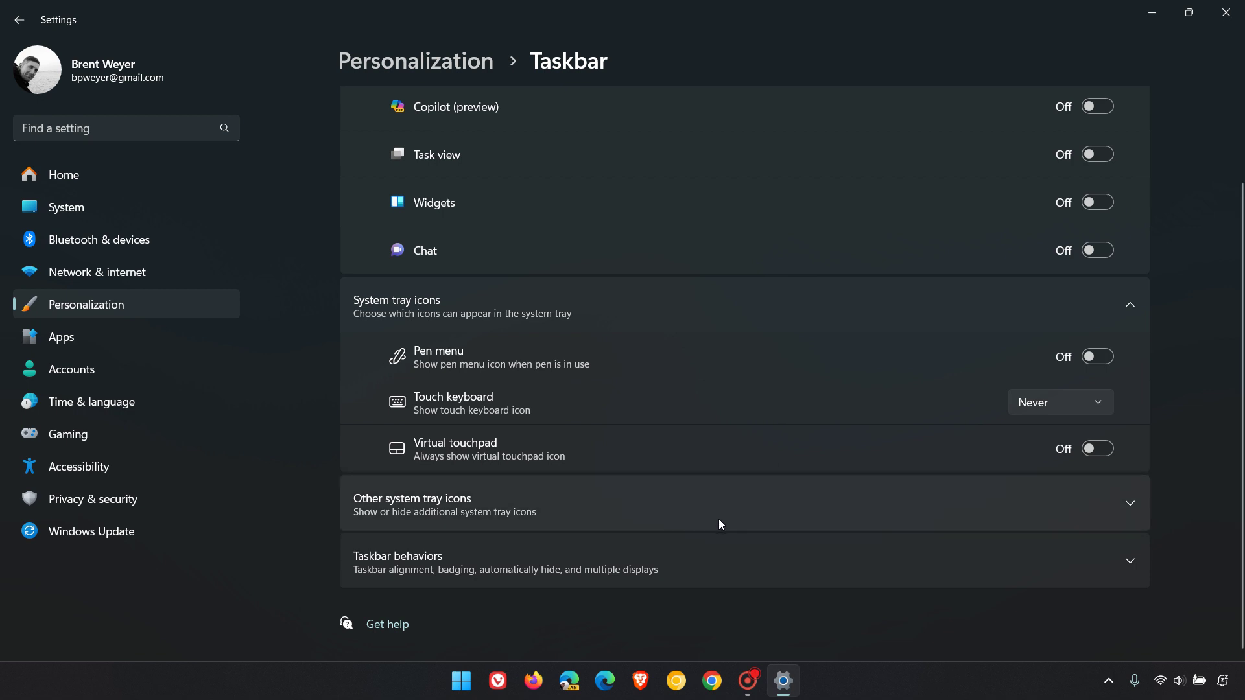
click(723, 560)
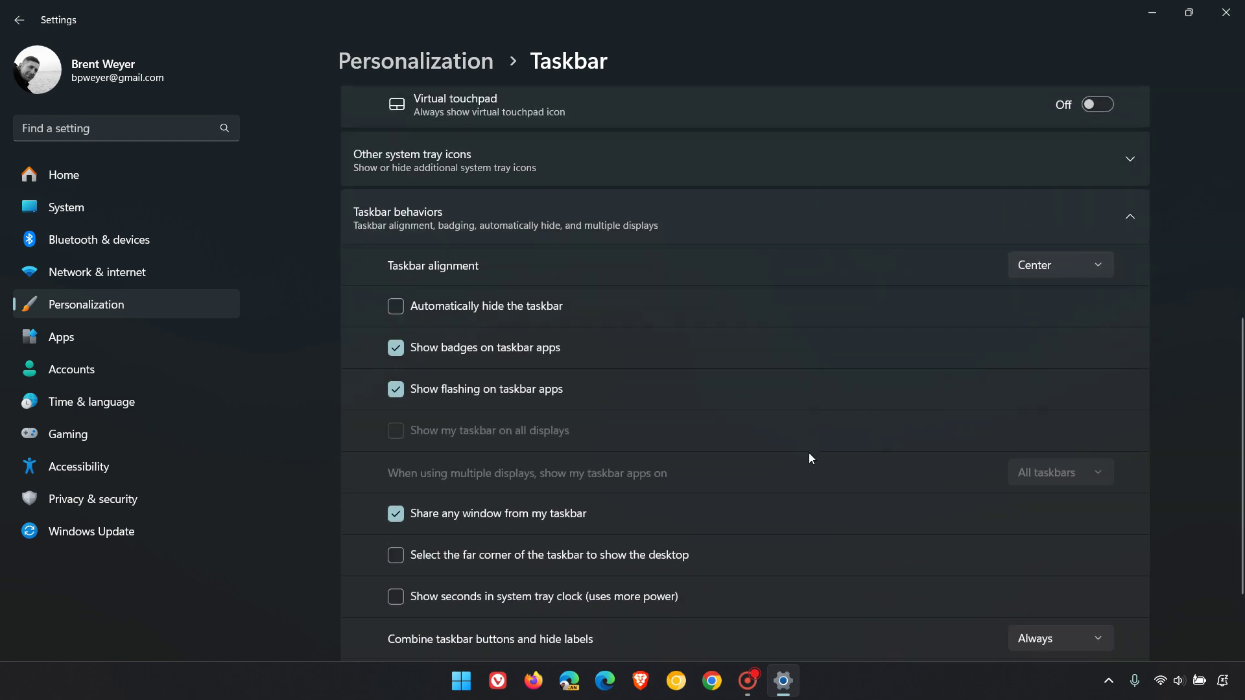
scroll(809, 454, down, 2)
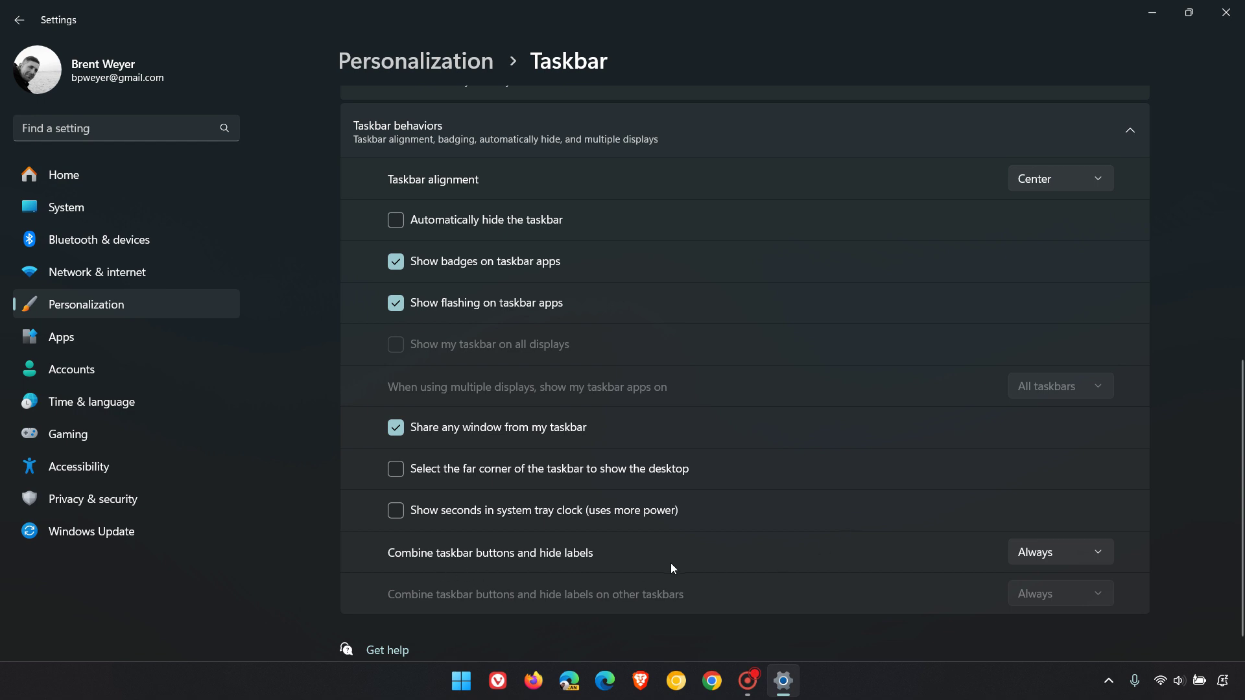
click(1036, 556)
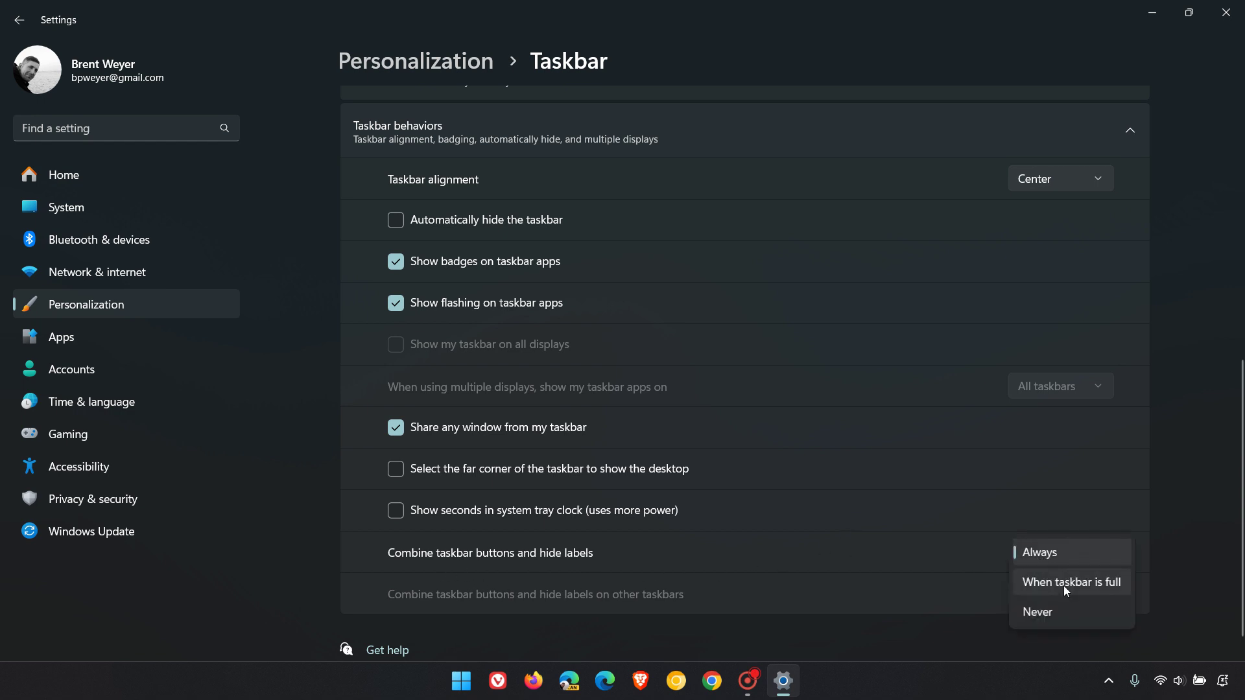
click(1050, 614)
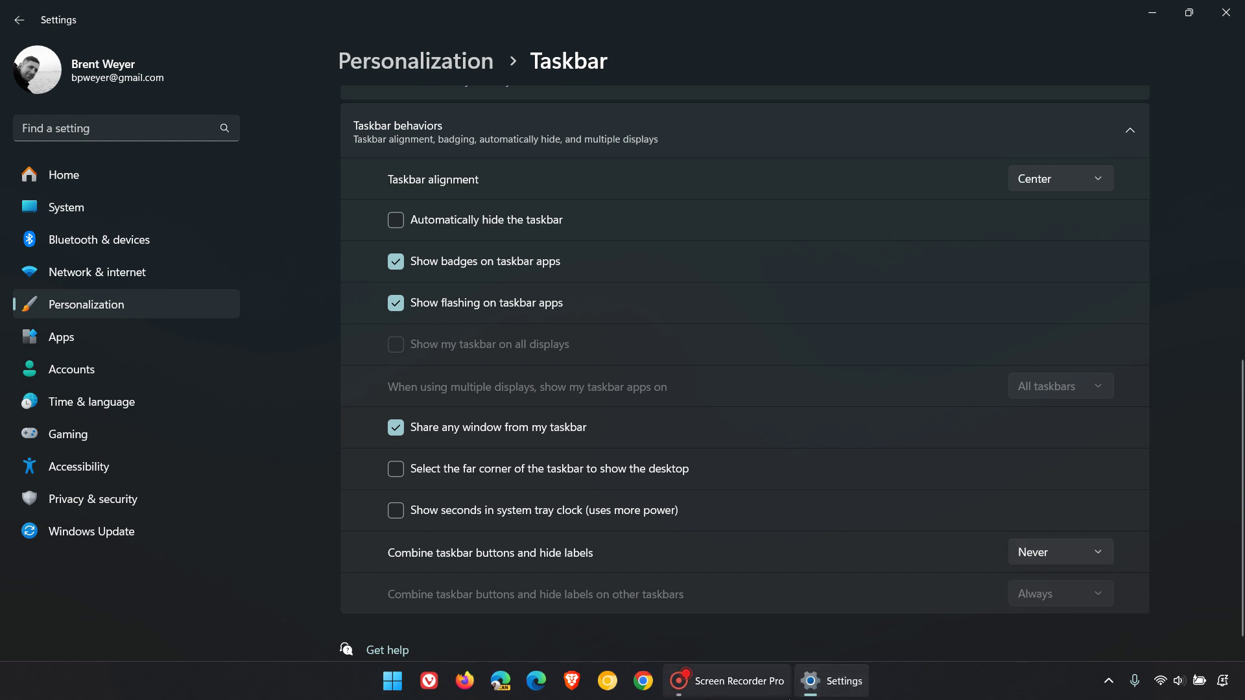
mouse_move(786, 683)
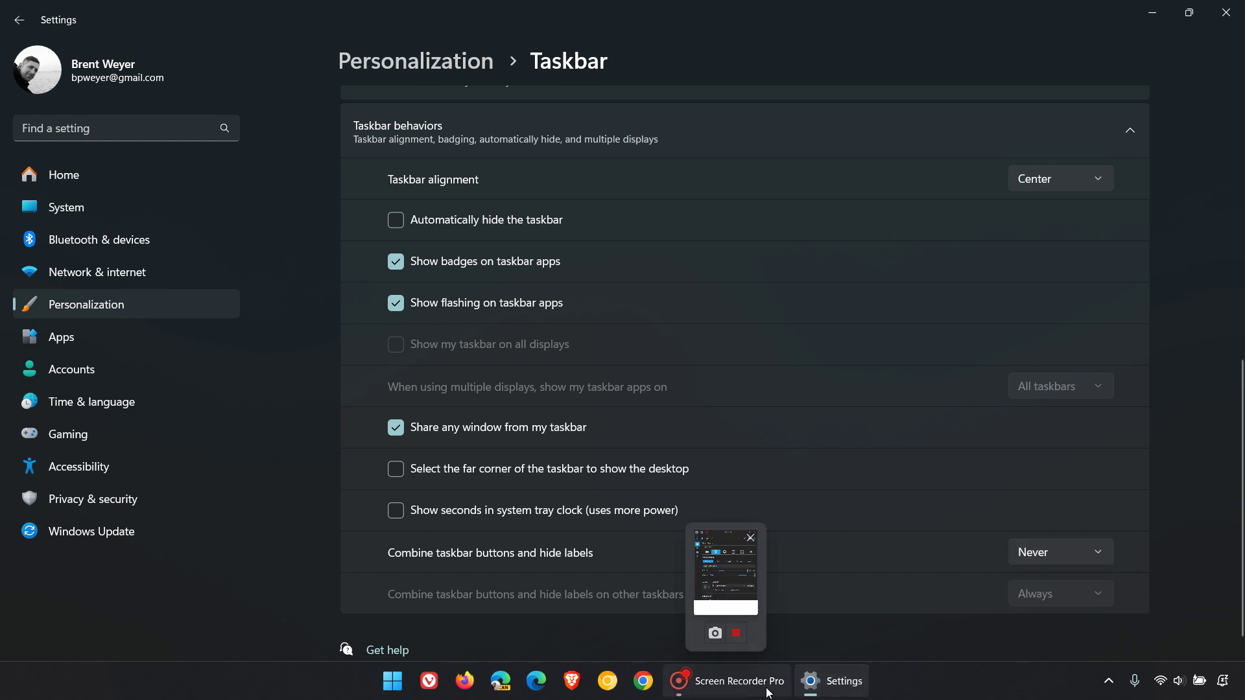
click(1036, 553)
click(1037, 495)
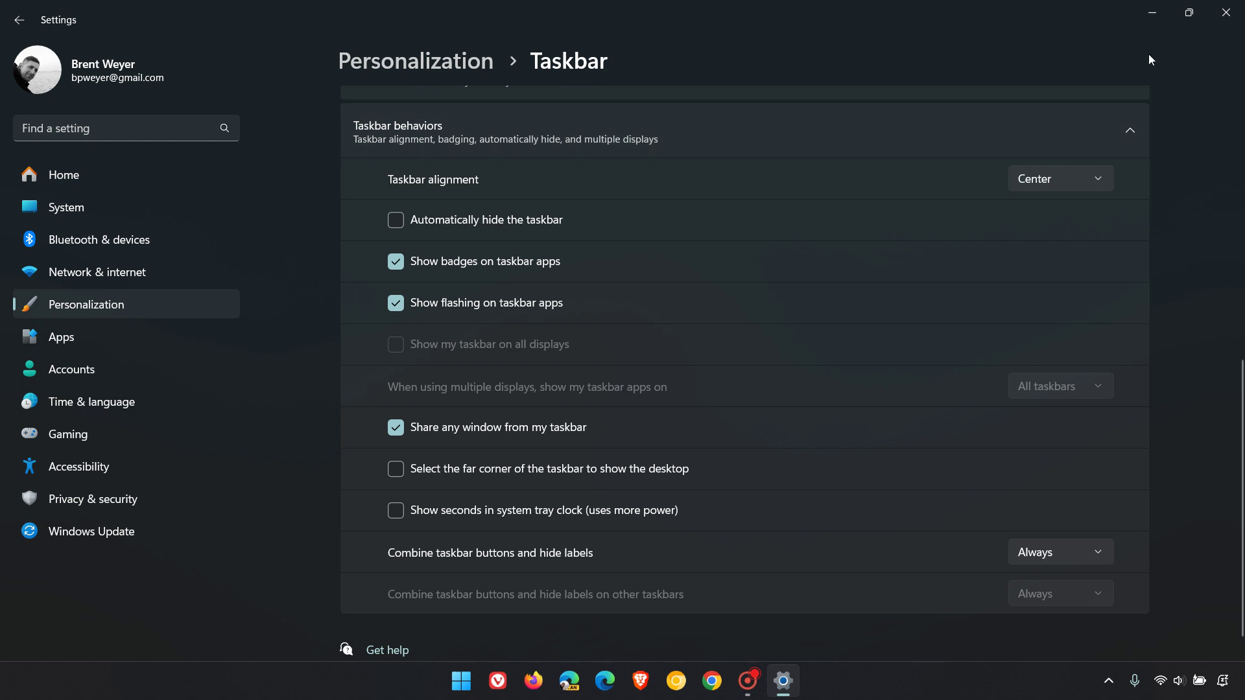
Close the Settings window, then unpin the Edge profile icon using its taskbar menu
click(1150, 15)
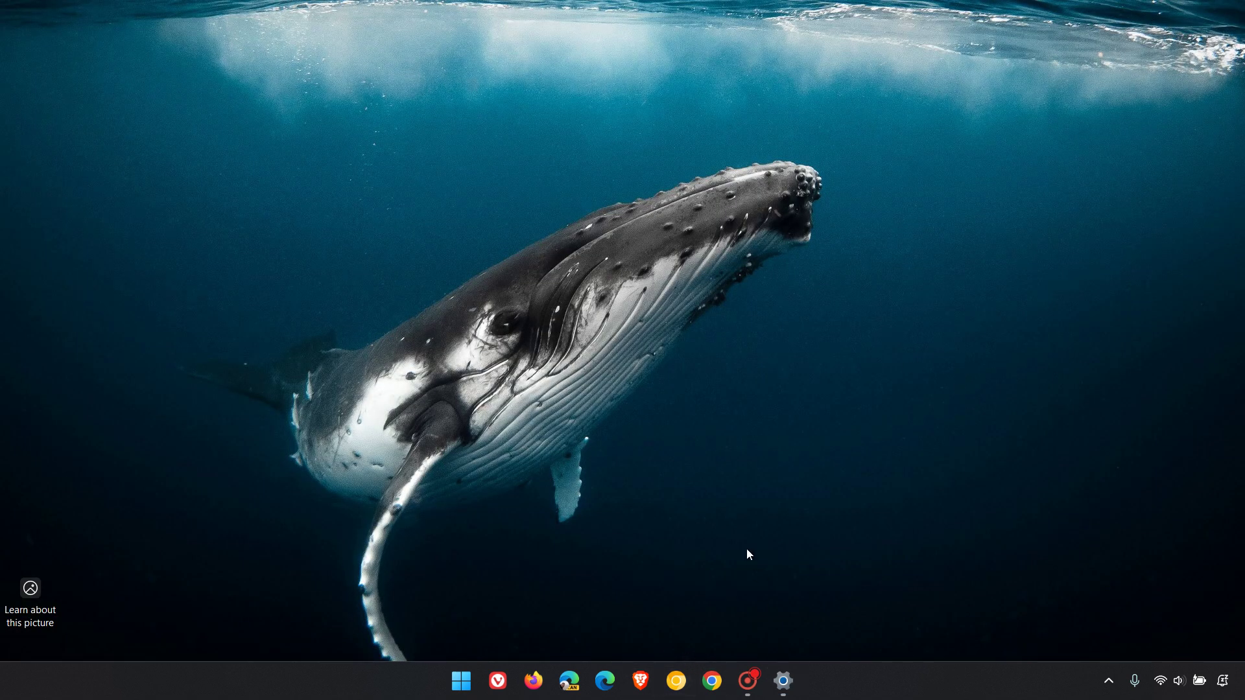
click(783, 680)
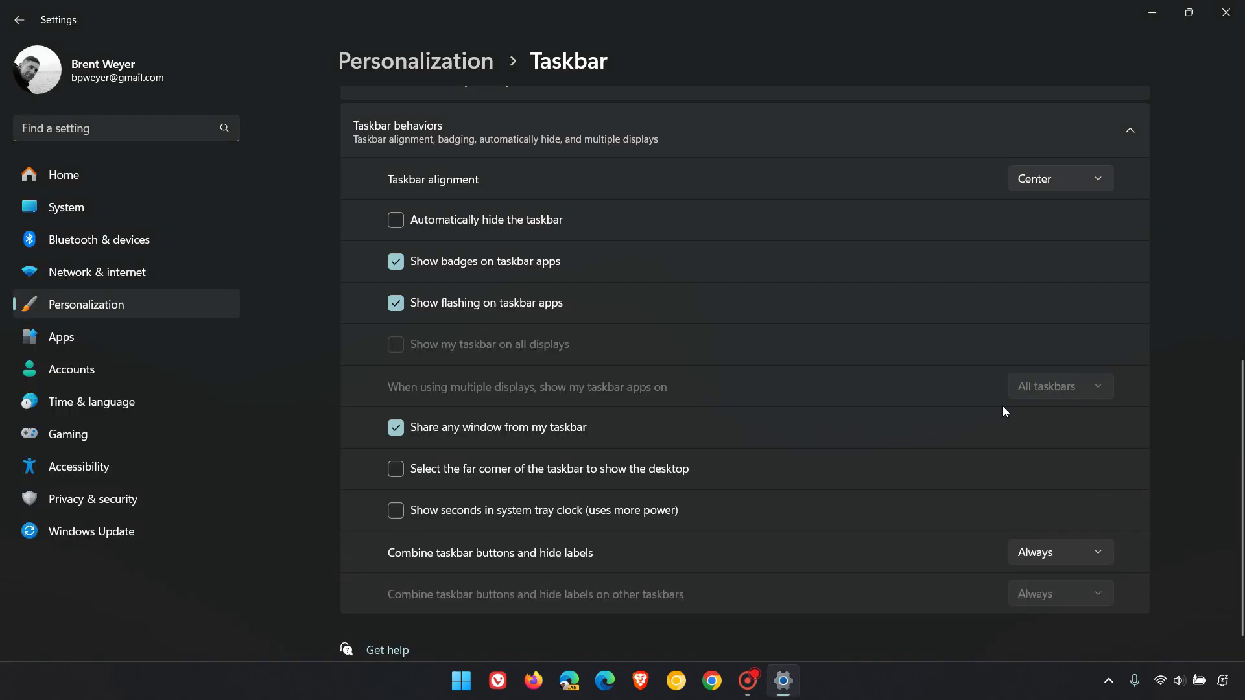
click(1226, 13)
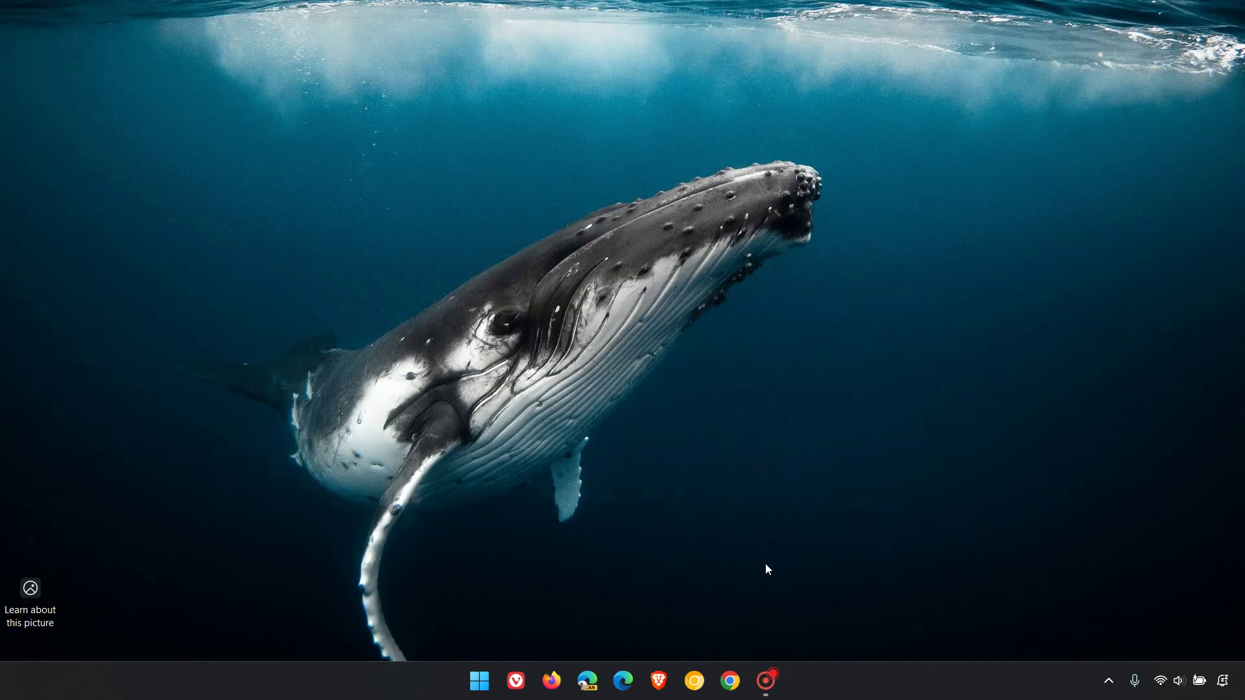
right_click(588, 687)
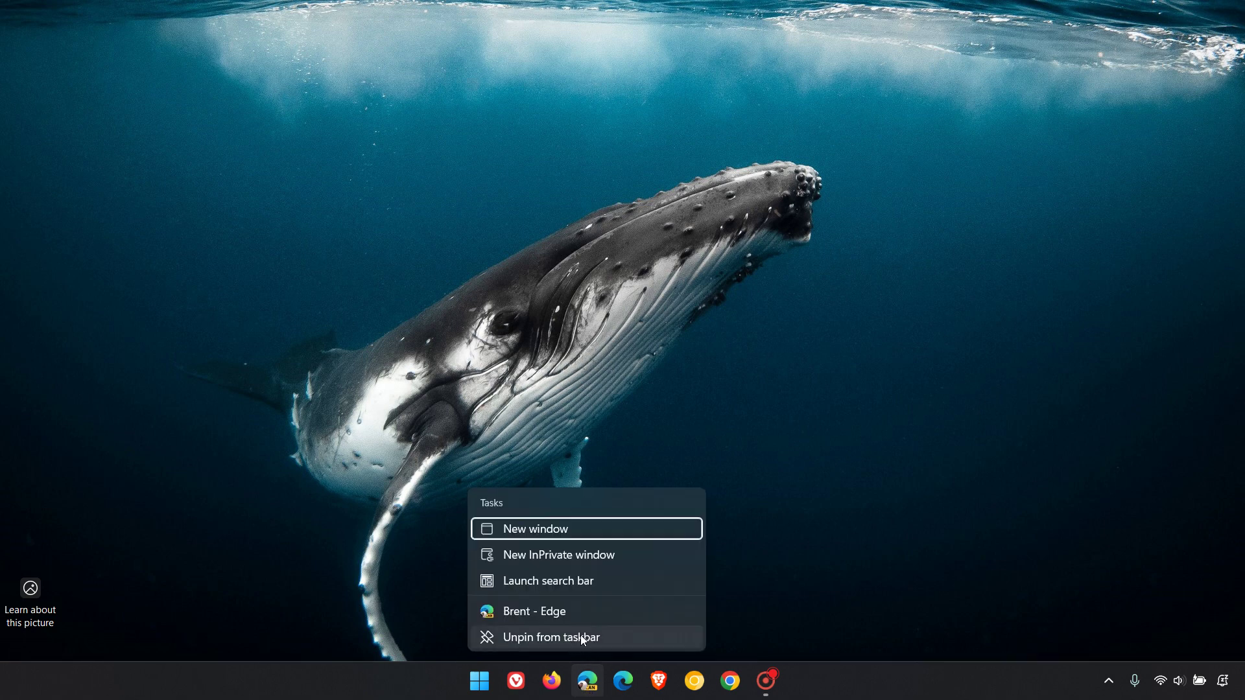
click(581, 636)
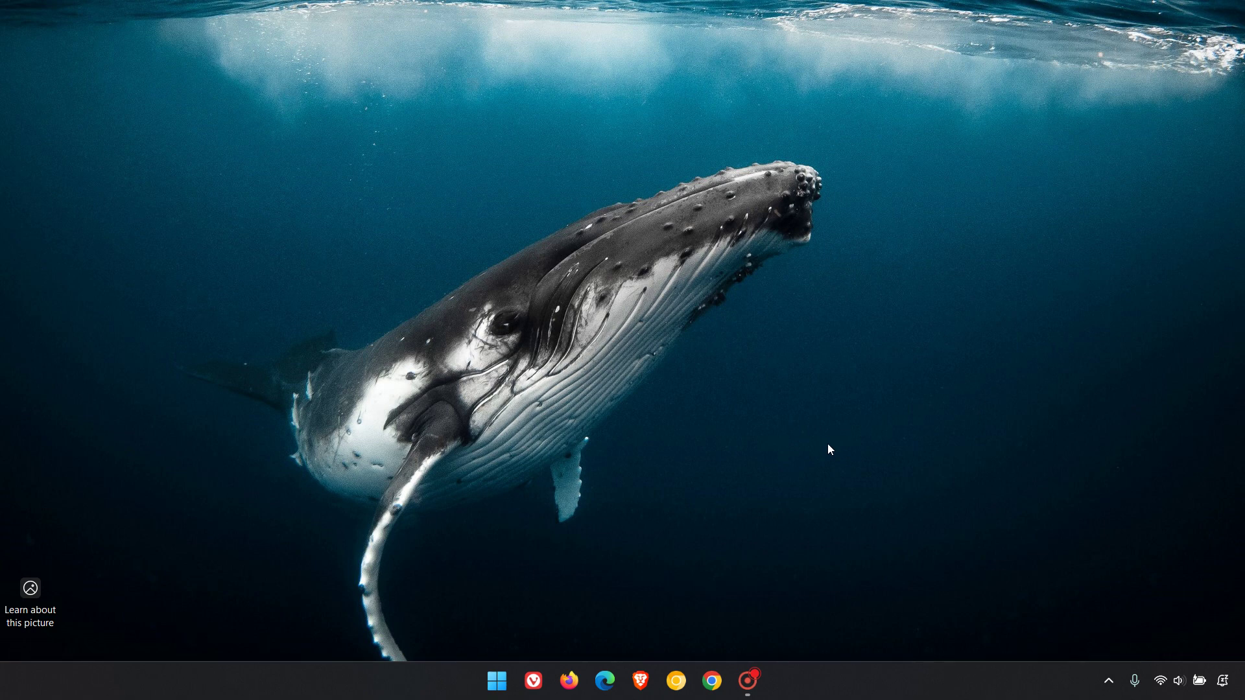